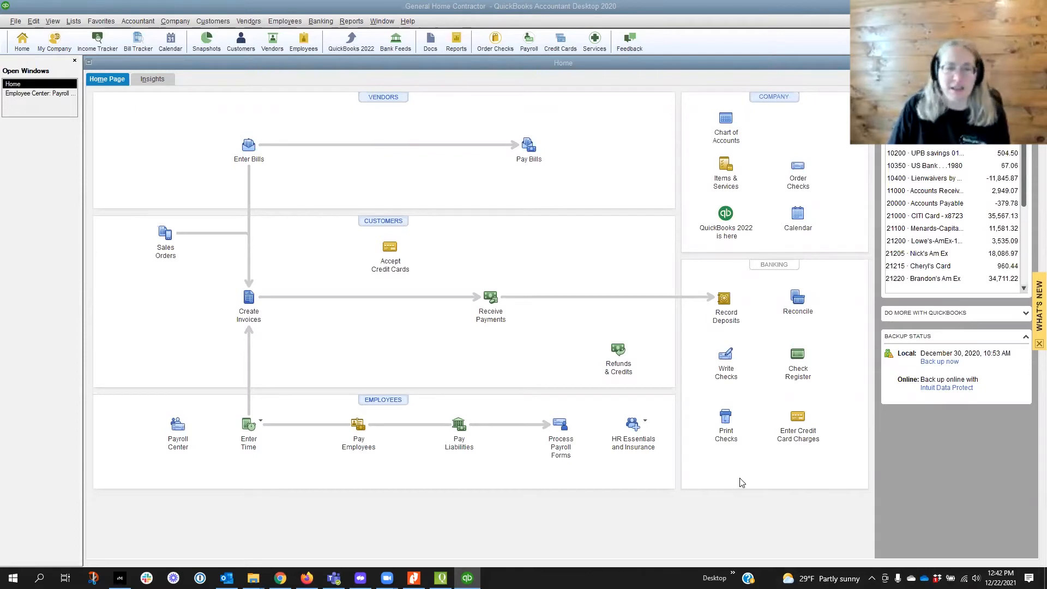
# Bring up the File Forms list of payroll tax forms
pyautogui.click(563, 427)
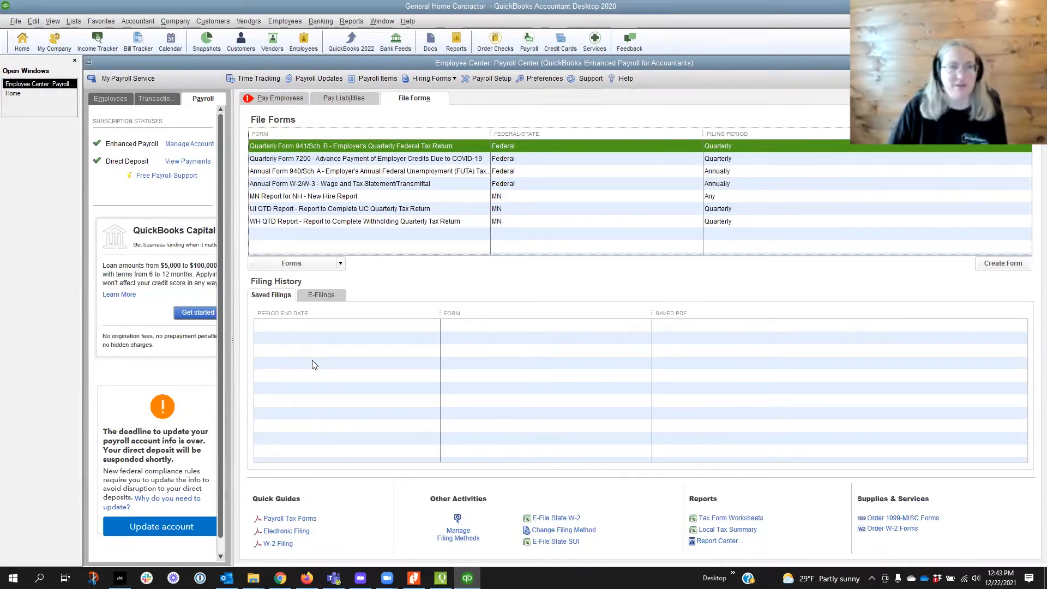
# Create the Annual Form 940 for filing year 2020 and acknowledge the prior-year warning
pyautogui.click(326, 172)
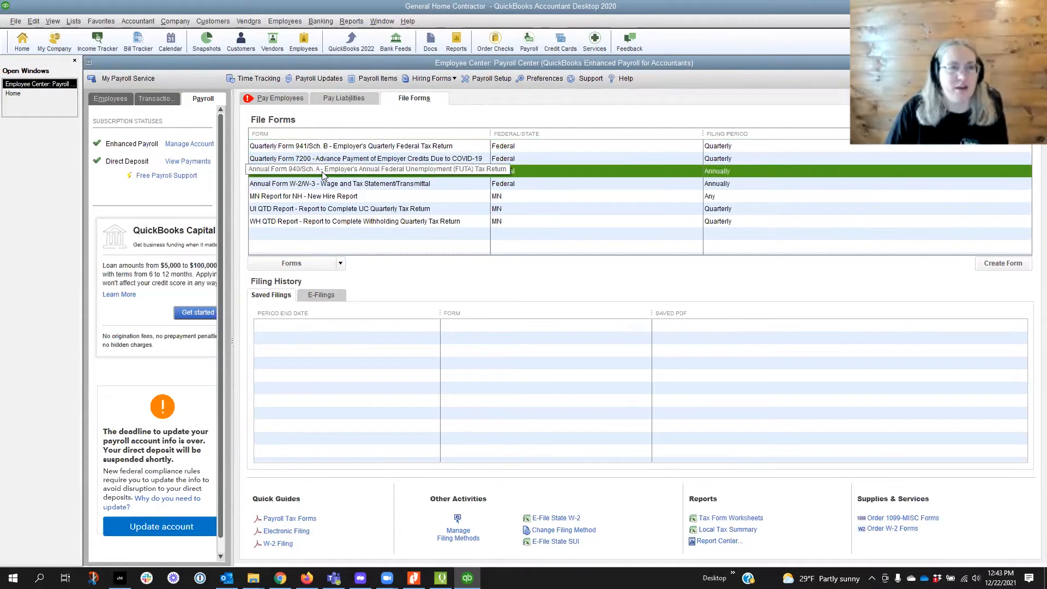
pyautogui.click(1002, 264)
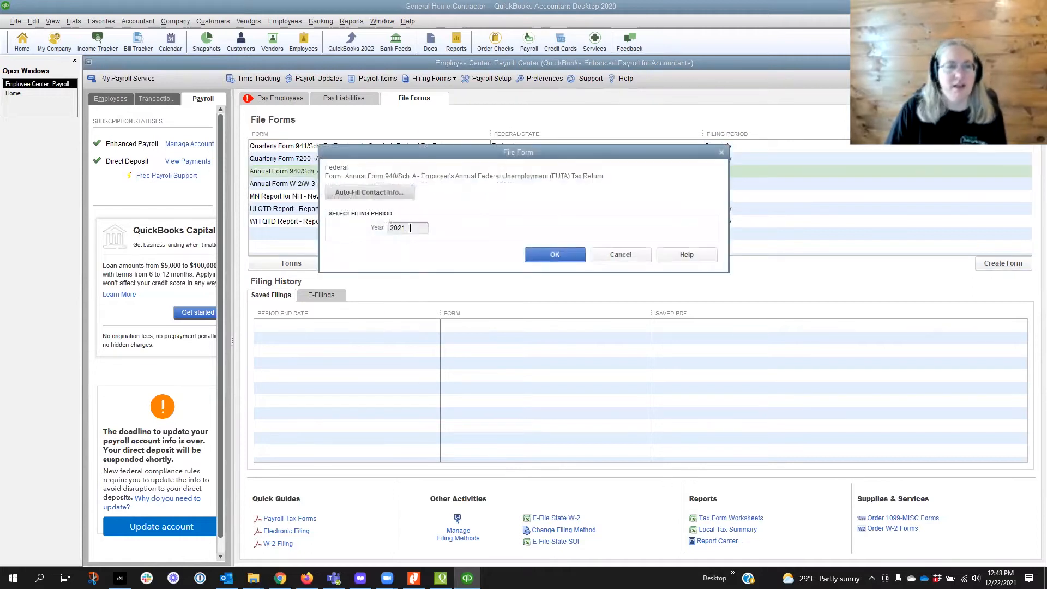
pyautogui.click(410, 228)
pyautogui.press('BackSpace')
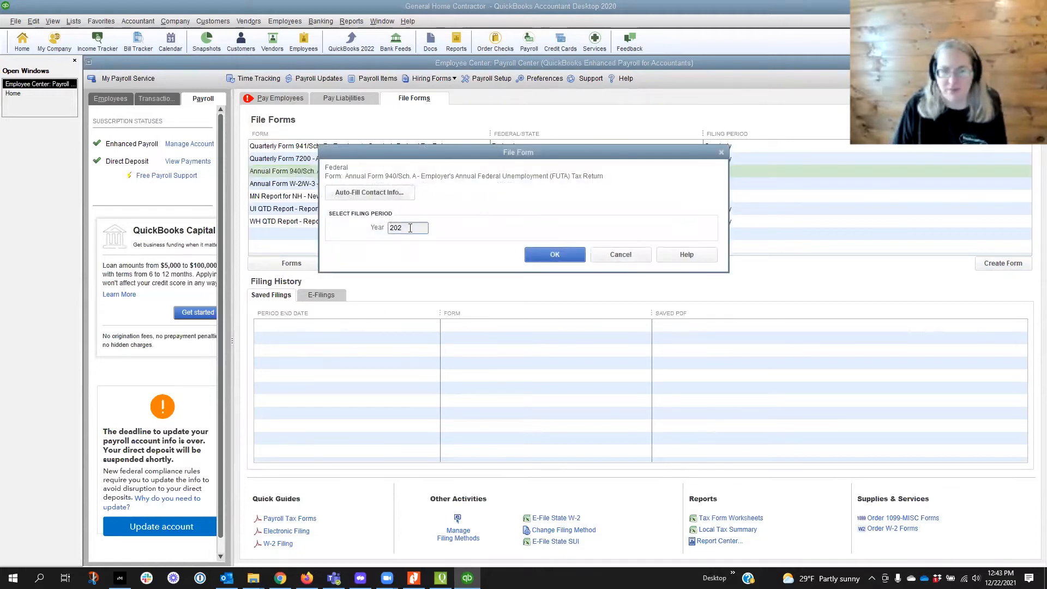
pyautogui.write('0')
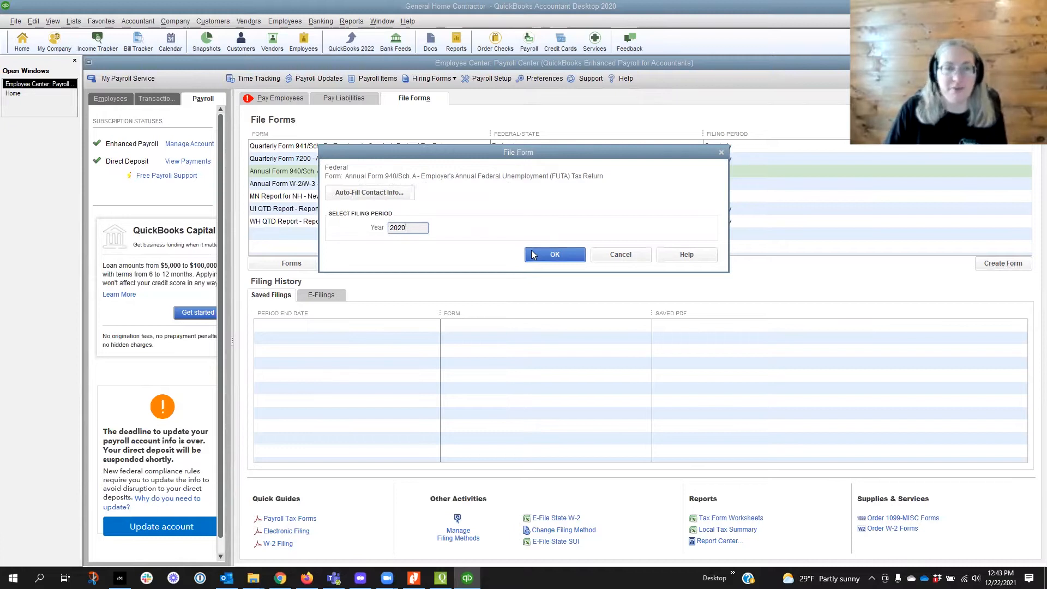
pyautogui.click(556, 255)
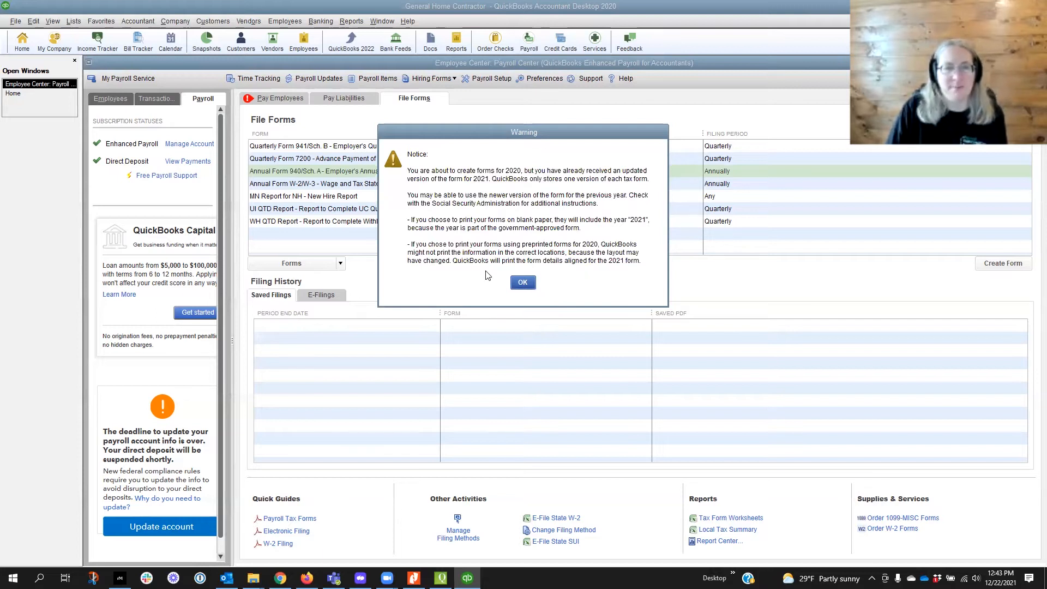
pyautogui.click(523, 284)
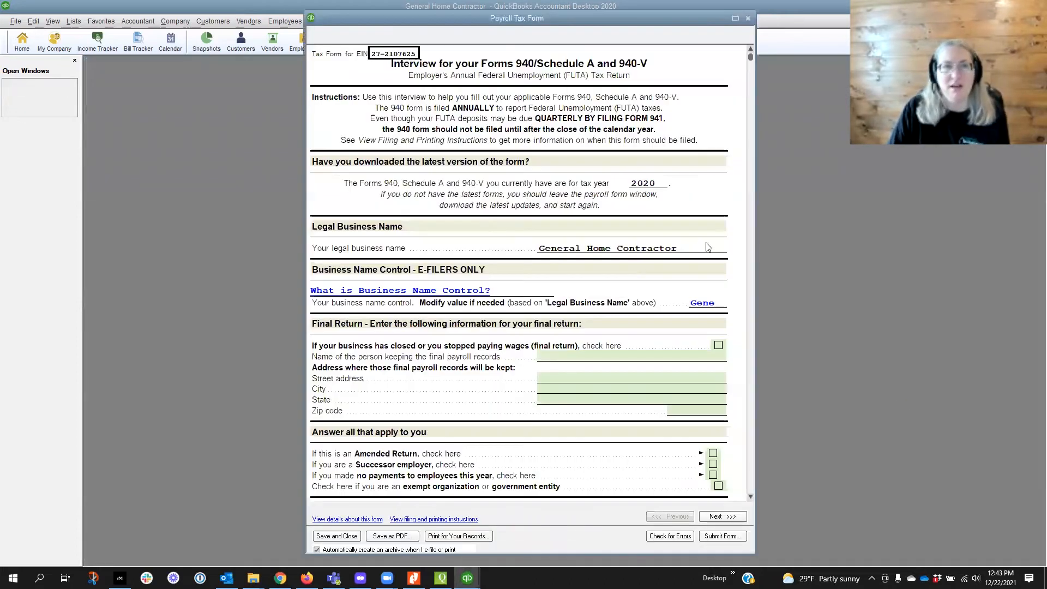
# Move past the interview to the form and advance to page 2 of the return
pyautogui.click(721, 517)
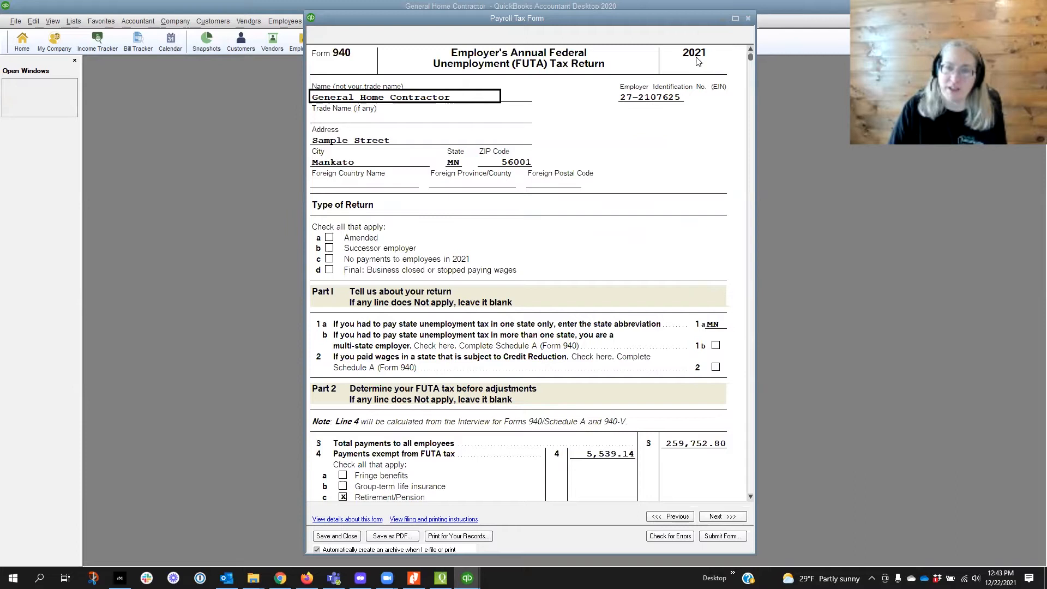
pyautogui.scroll(-1, 626, 234)
pyautogui.scroll(-2, 628, 229)
pyautogui.scroll(-2, 643, 311)
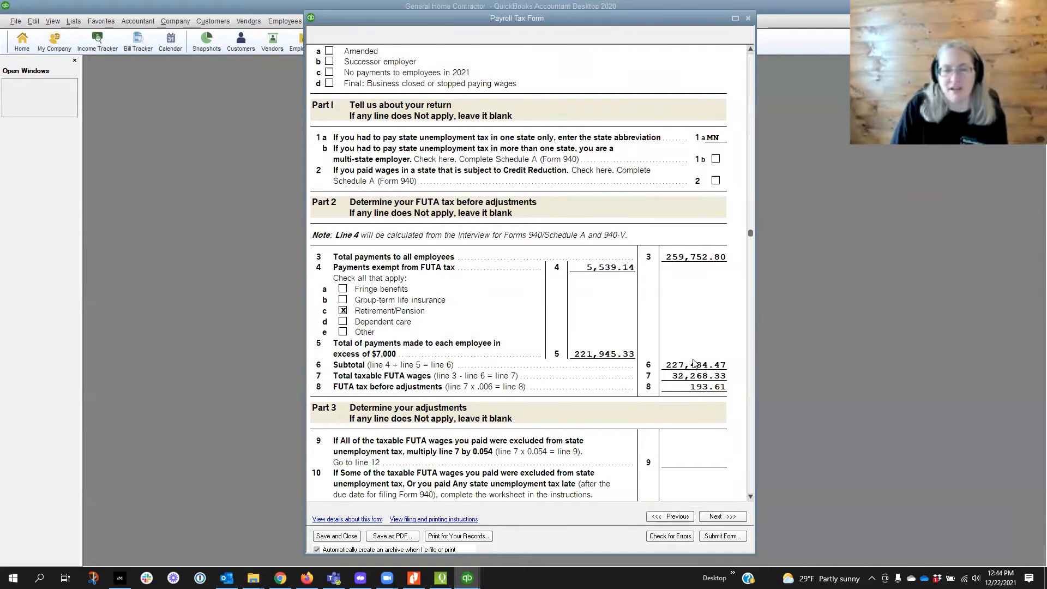
pyautogui.scroll(-2, 678, 381)
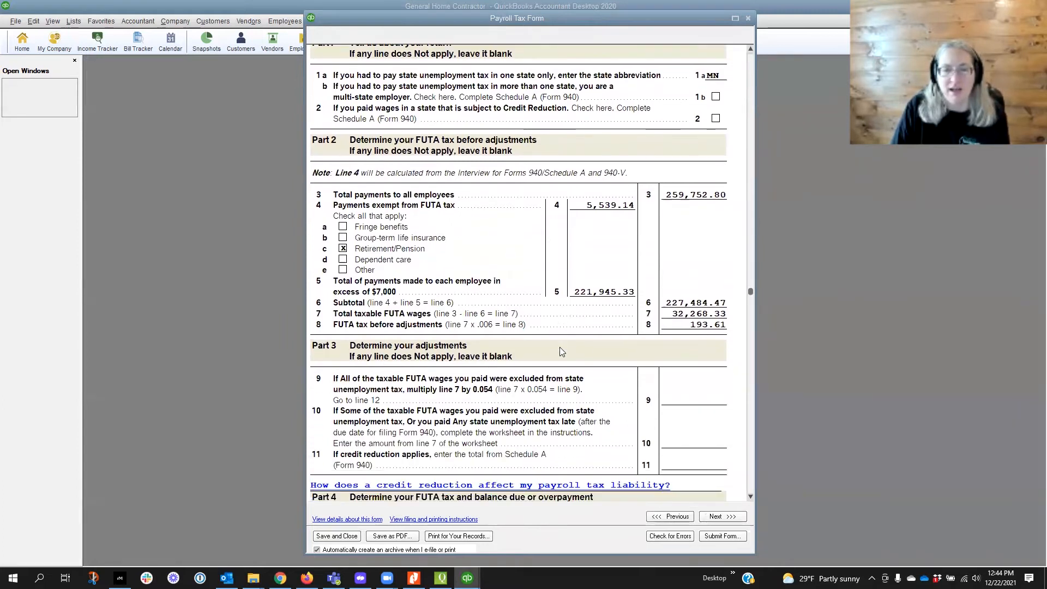
pyautogui.scroll(-1, 603, 362)
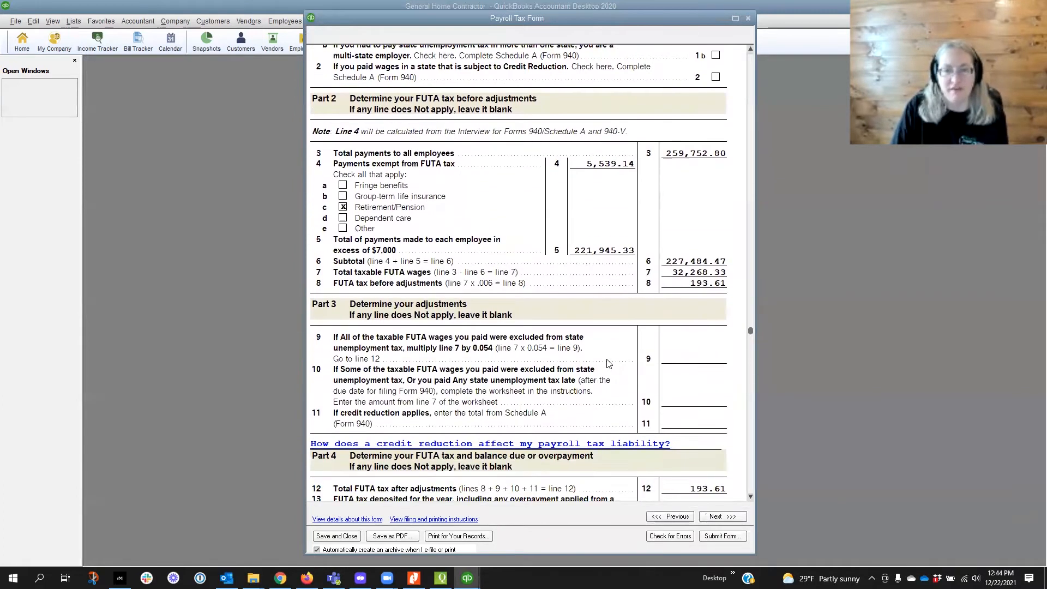
pyautogui.scroll(-1, 606, 403)
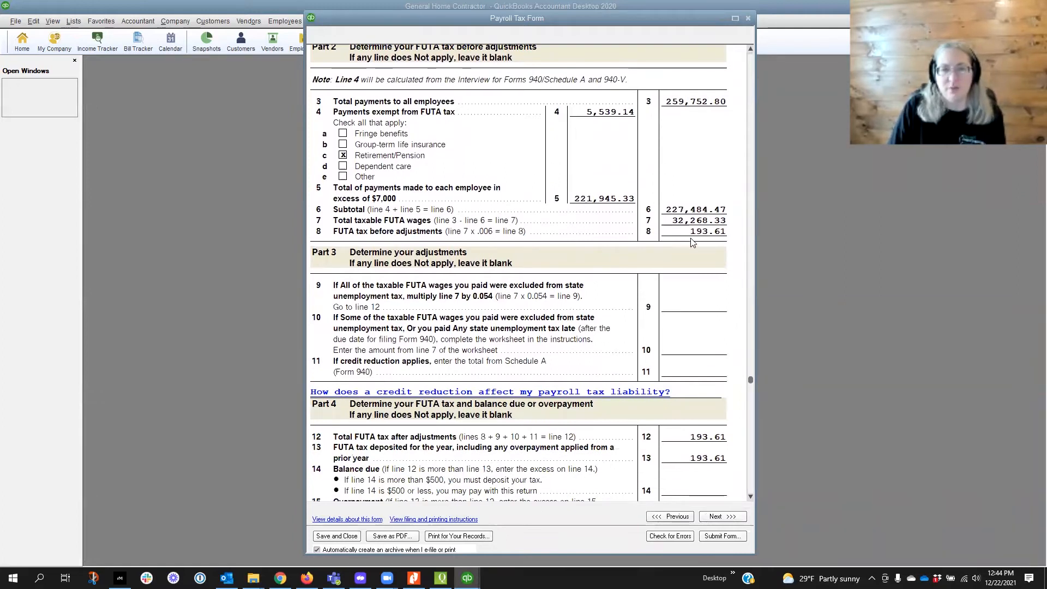
pyautogui.scroll(-1, 683, 319)
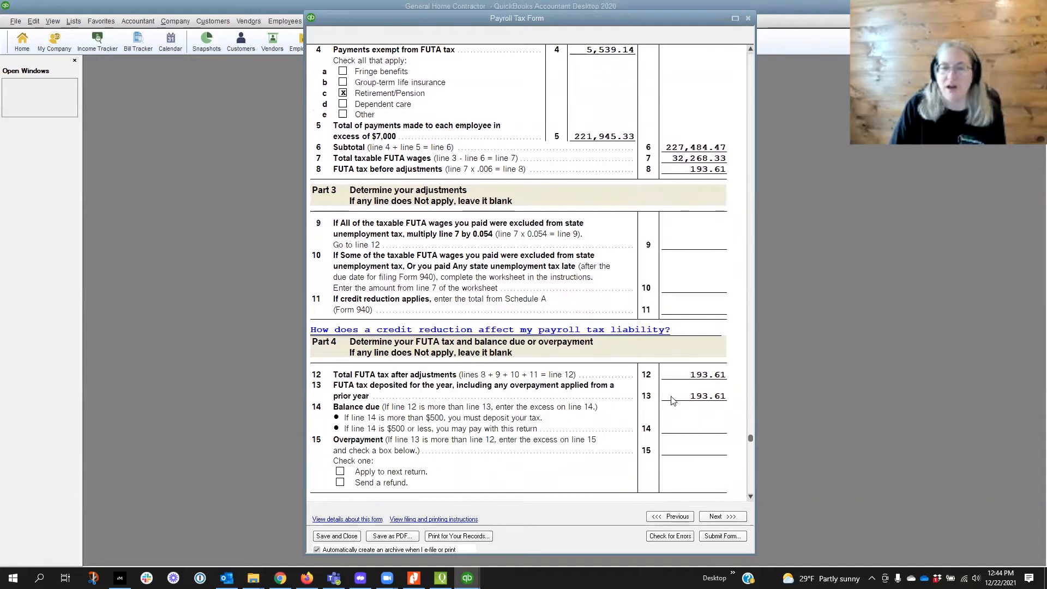
pyautogui.click(720, 517)
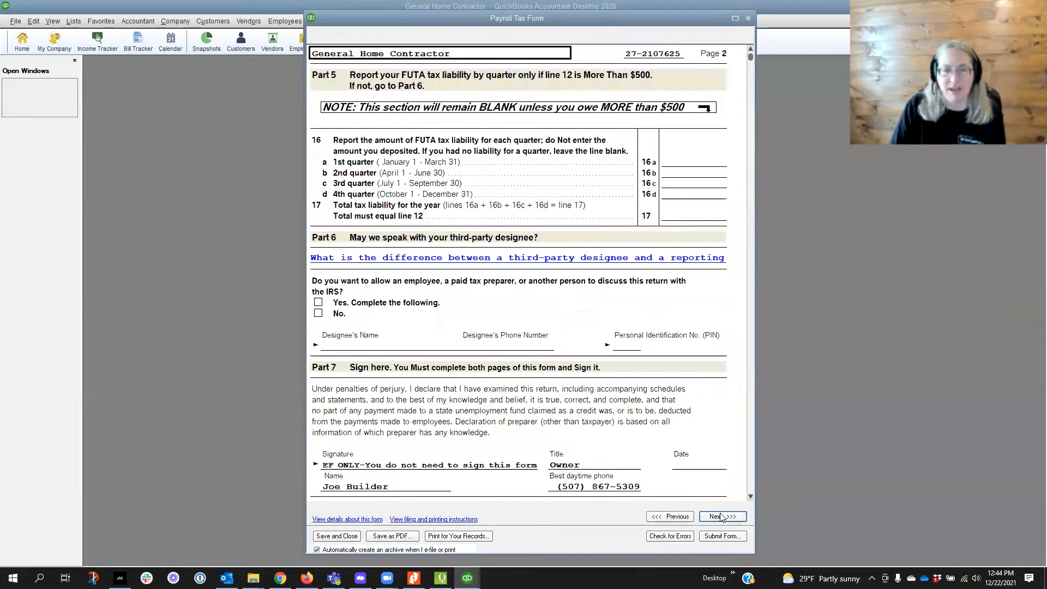
# Run the error check, jump to the EIN error, and dismiss the error list
pyautogui.click(667, 535)
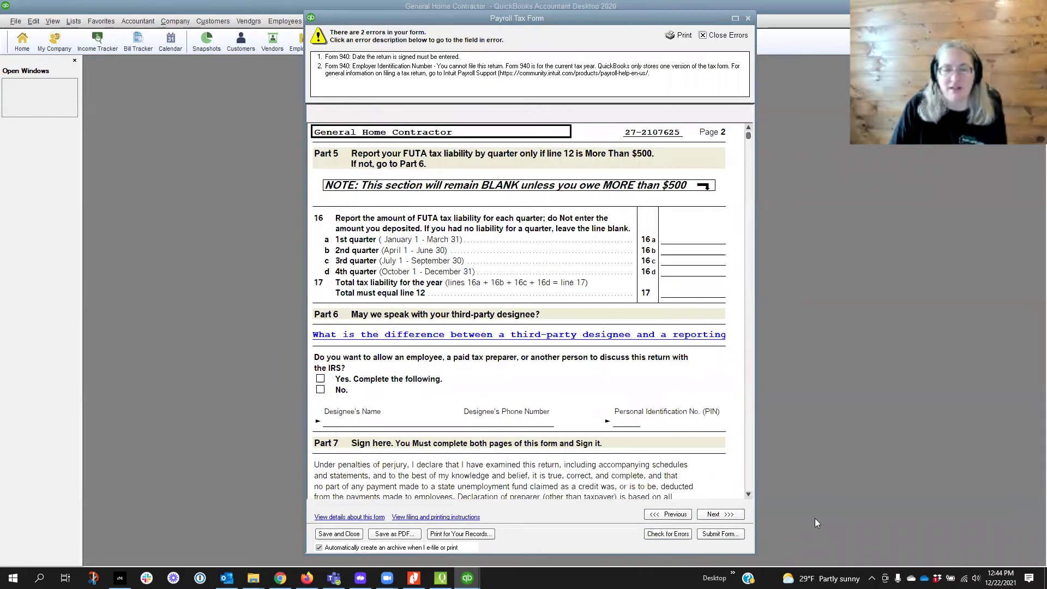
pyautogui.click(415, 72)
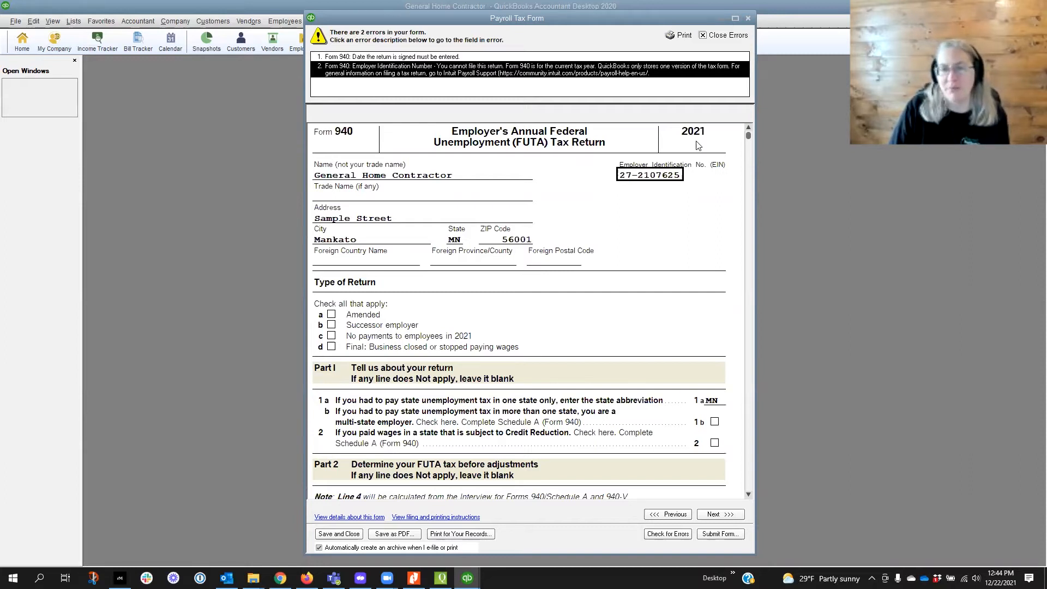
pyautogui.click(702, 36)
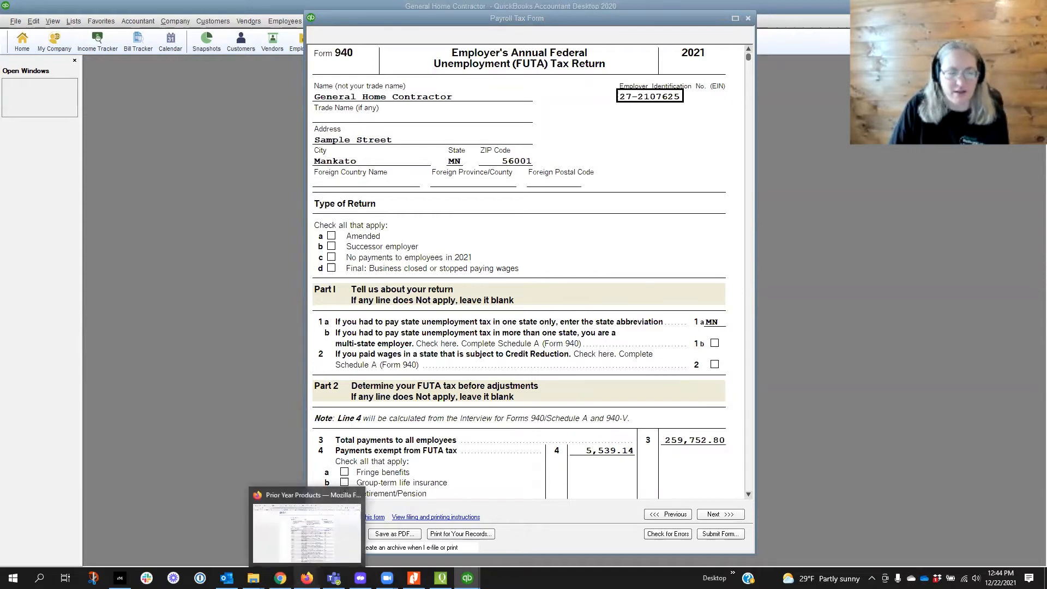
# On IRS.gov, reach the About Form 940 page and its list of all prior-year revisions
pyautogui.click(306, 578)
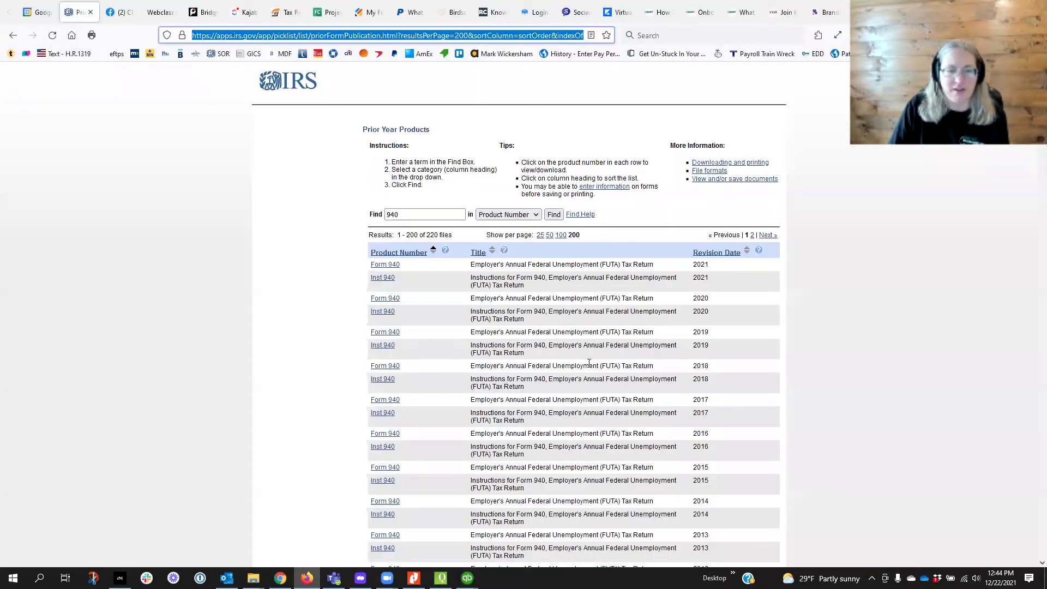
pyautogui.click(14, 36)
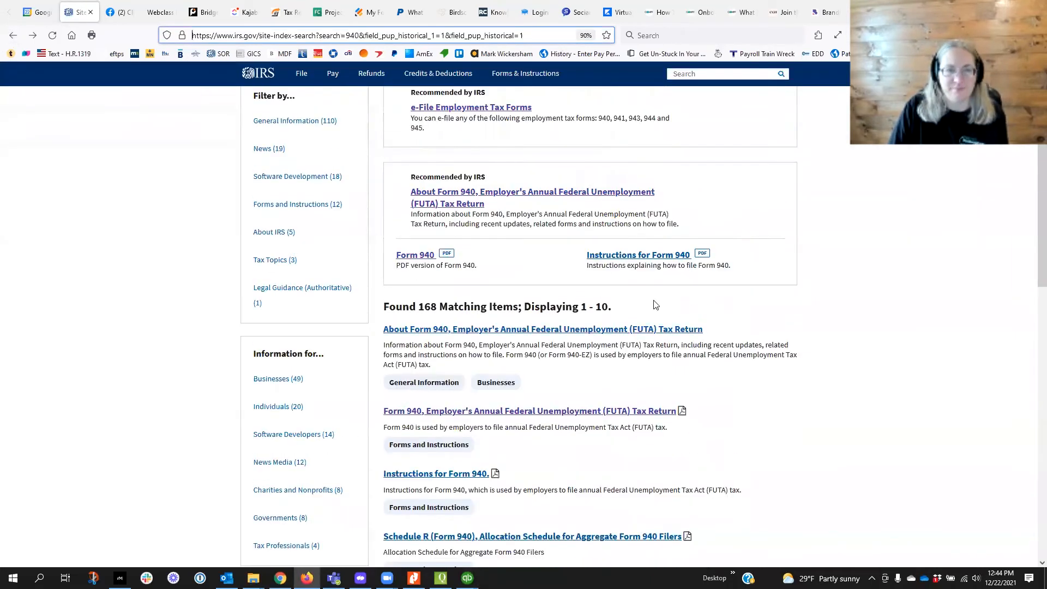
pyautogui.scroll(4, 652, 304)
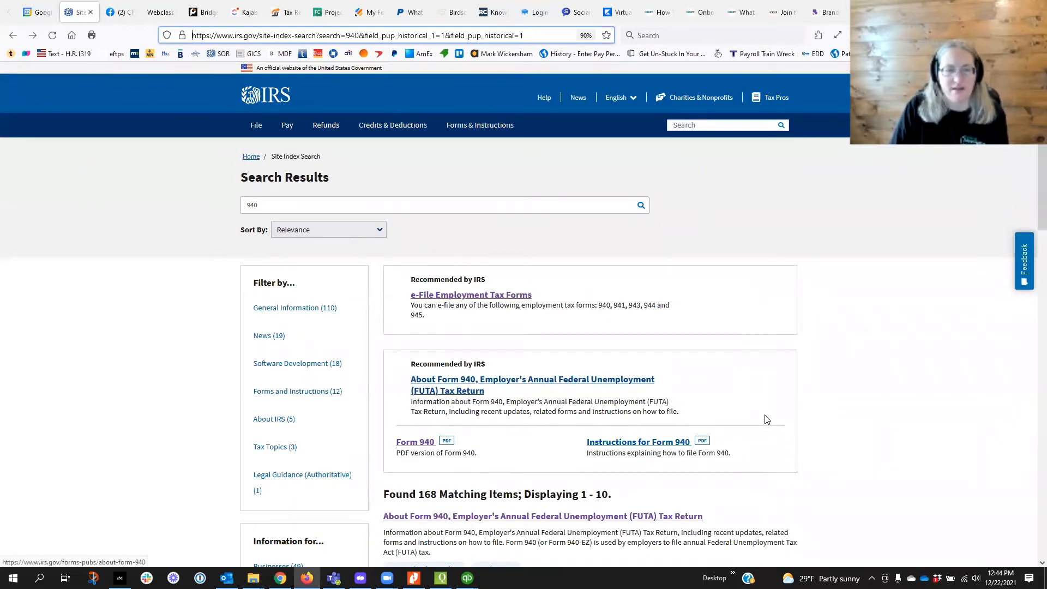
pyautogui.scroll(-2, 766, 419)
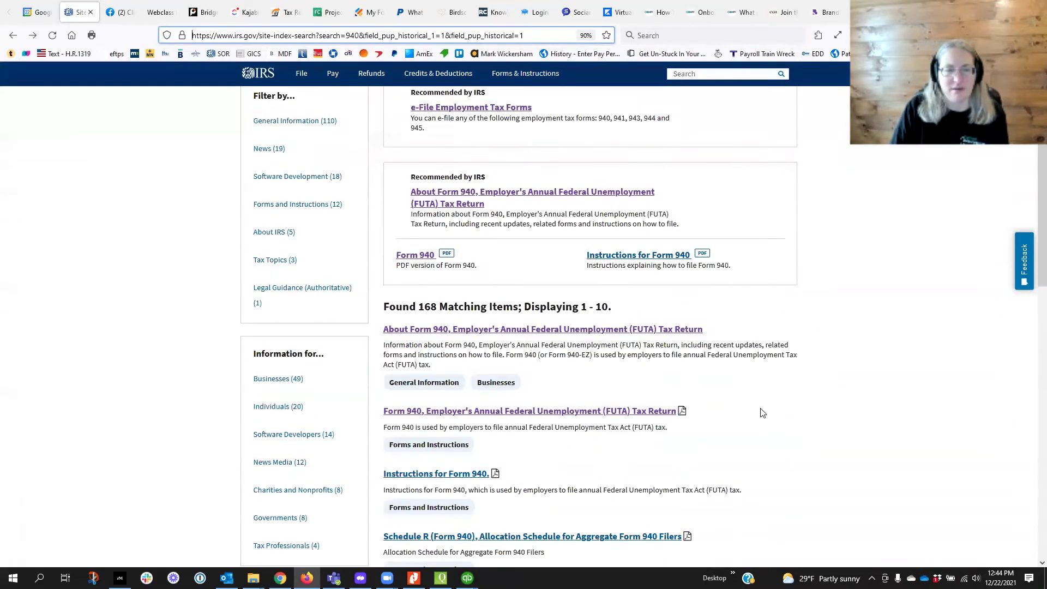
pyautogui.click(438, 203)
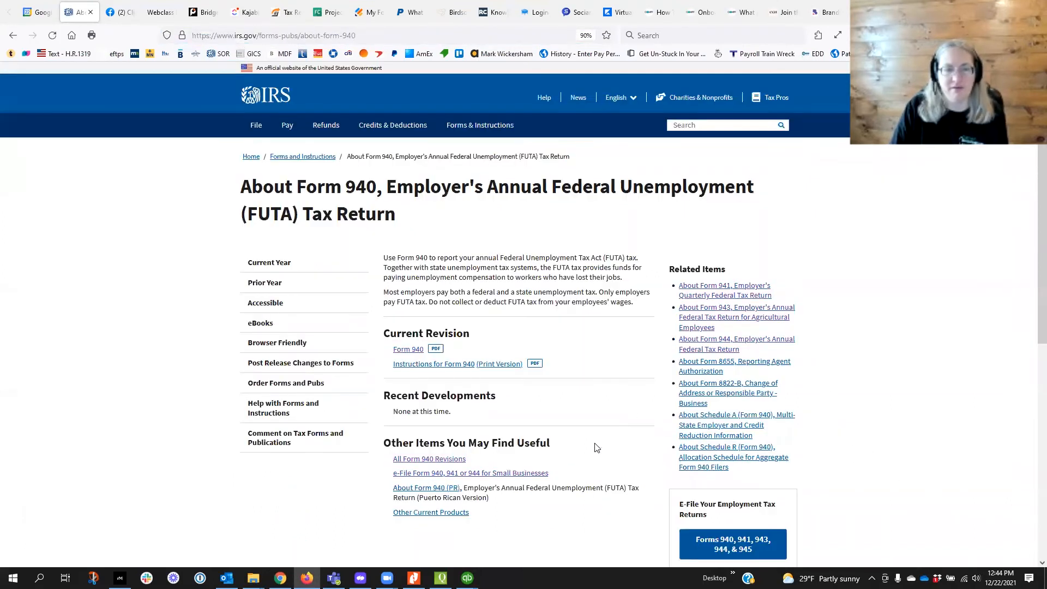
pyautogui.scroll(-2, 595, 448)
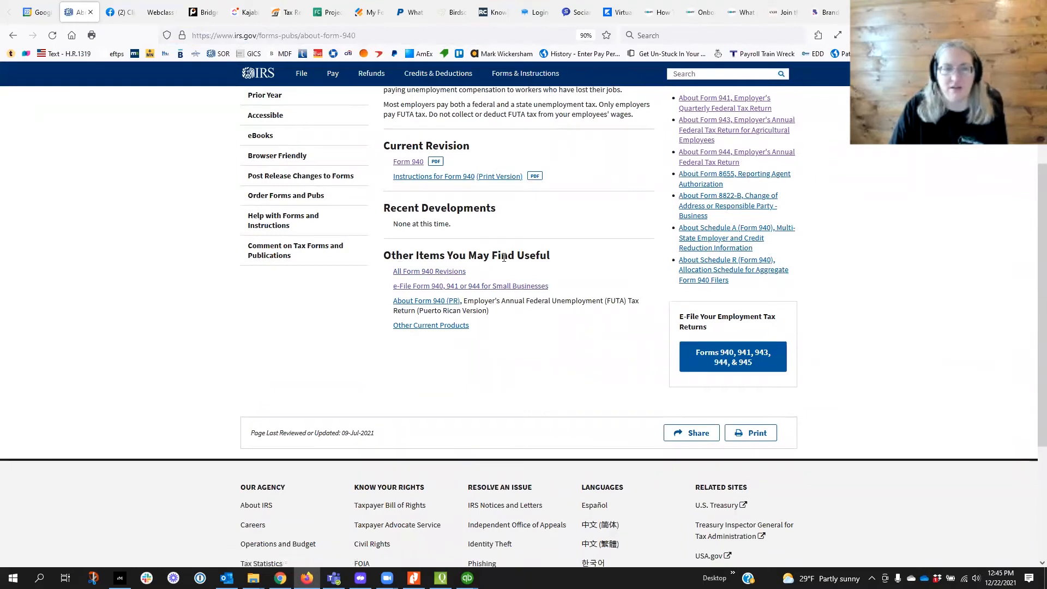
pyautogui.click(433, 272)
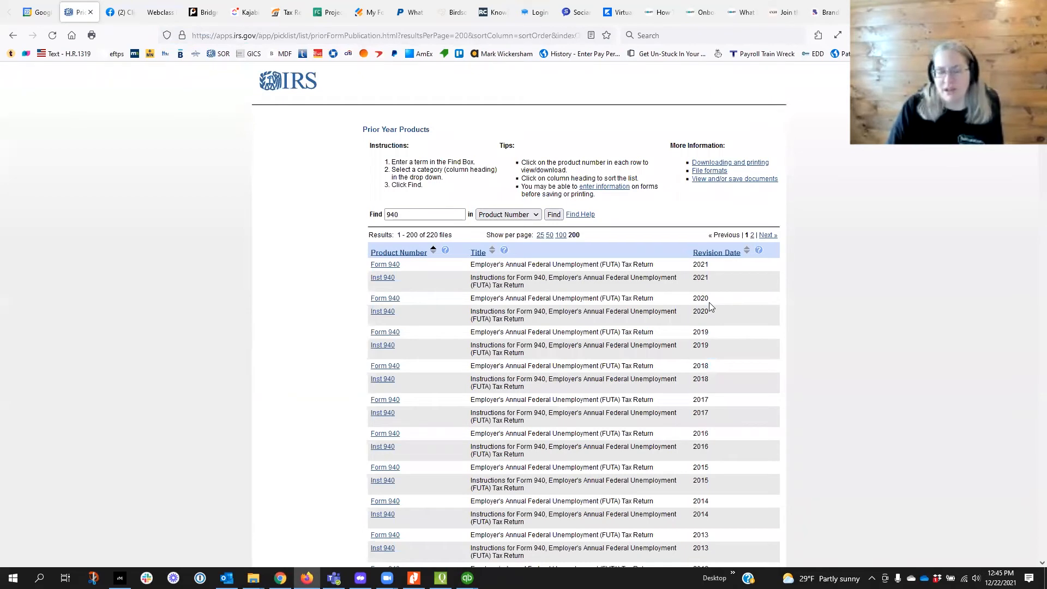
pyautogui.scroll(-2, 708, 379)
pyautogui.scroll(-2, 711, 442)
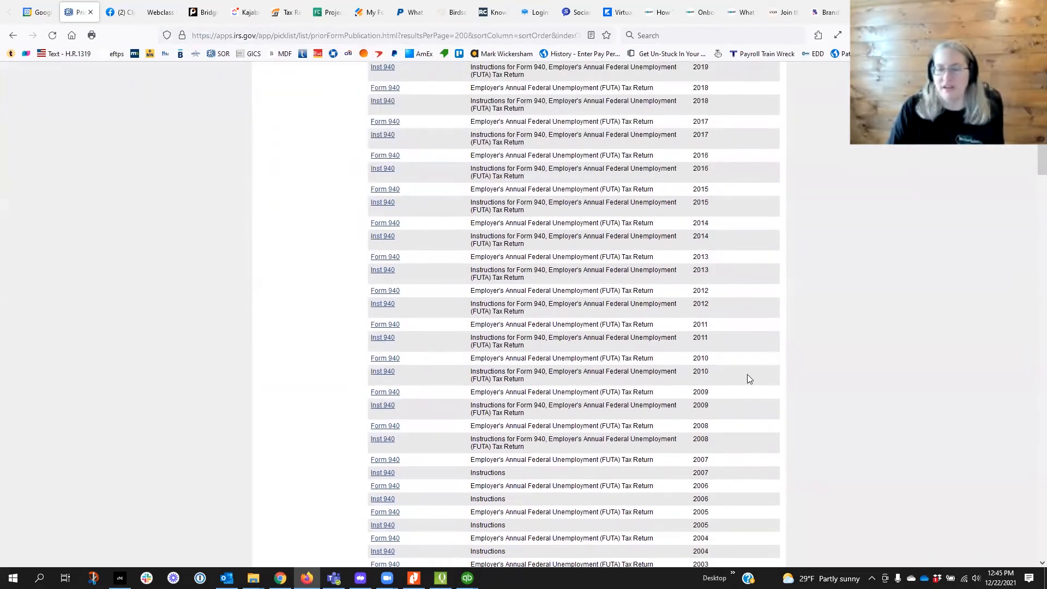
pyautogui.scroll(3, 749, 377)
pyautogui.scroll(1, 753, 377)
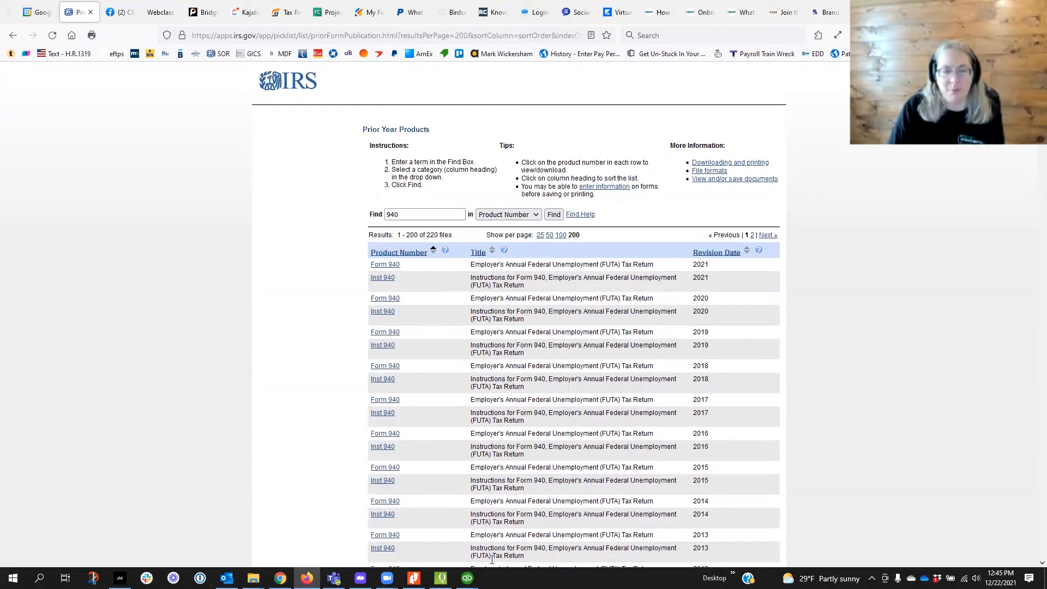
pyautogui.moveTo(467, 579)
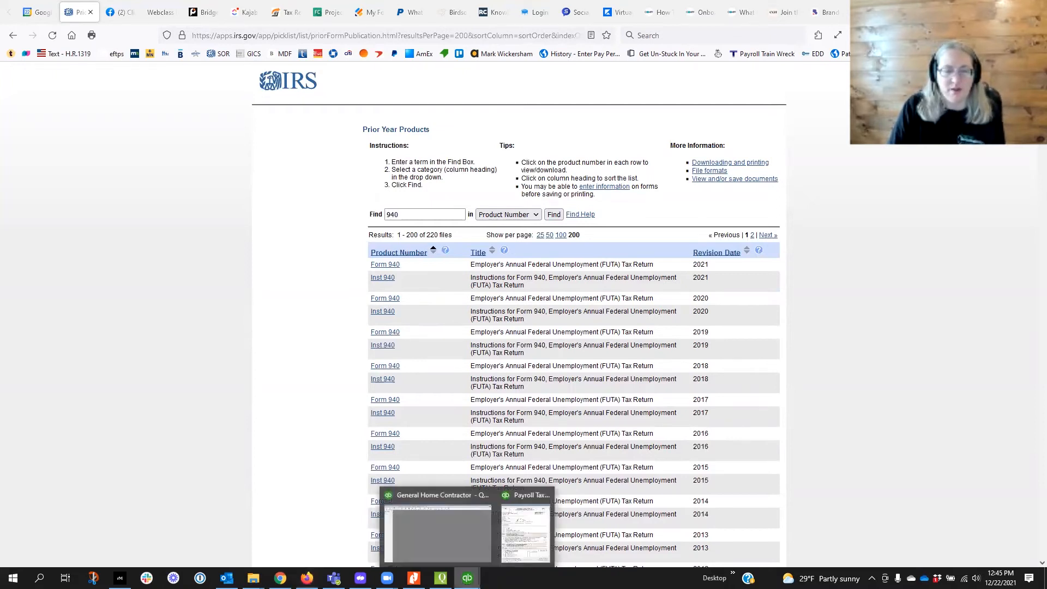
# Close the Form 940 window and bring up the Employees & Payroll reports list from the Employee Center
pyautogui.click(507, 536)
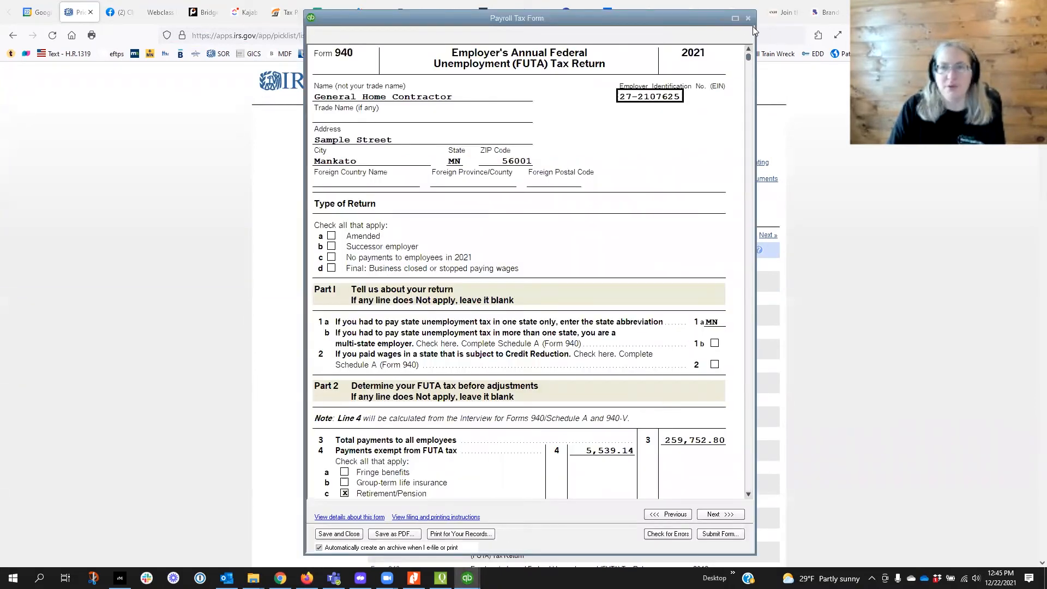
pyautogui.click(752, 13)
pyautogui.click(468, 578)
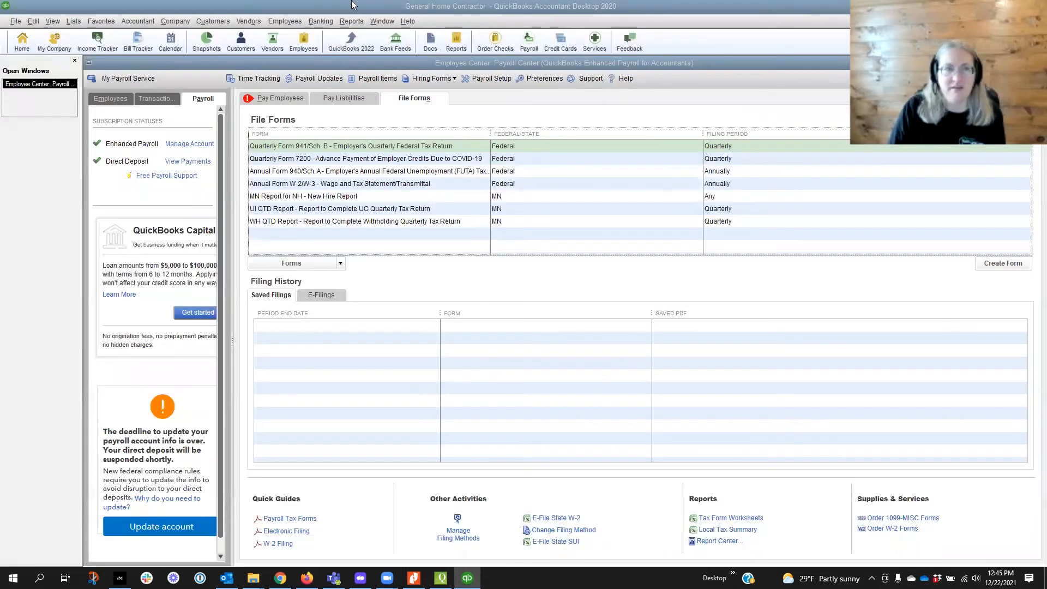
pyautogui.click(354, 23)
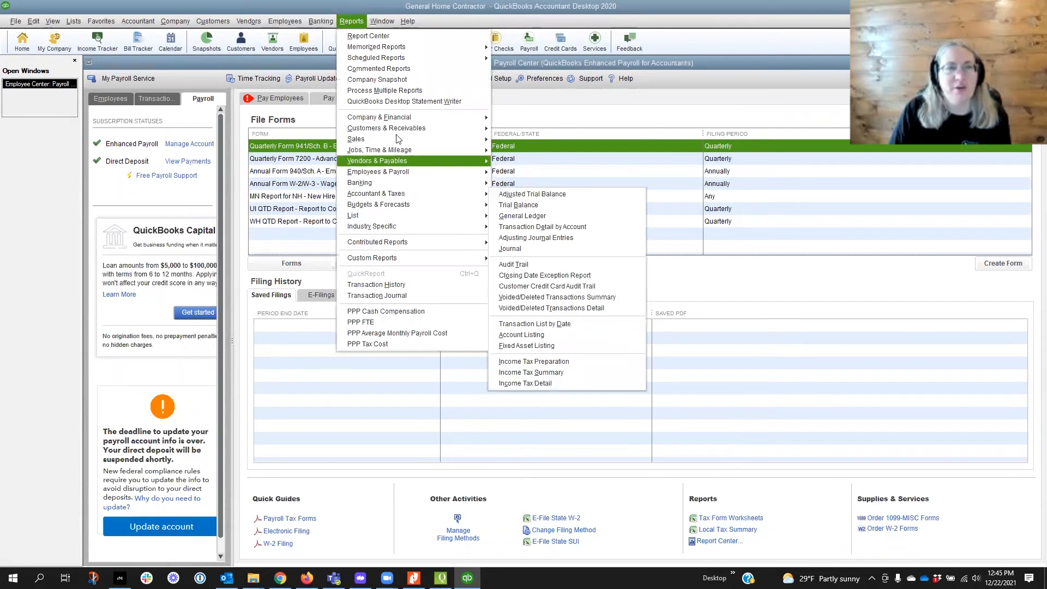
pyautogui.moveTo(376, 172)
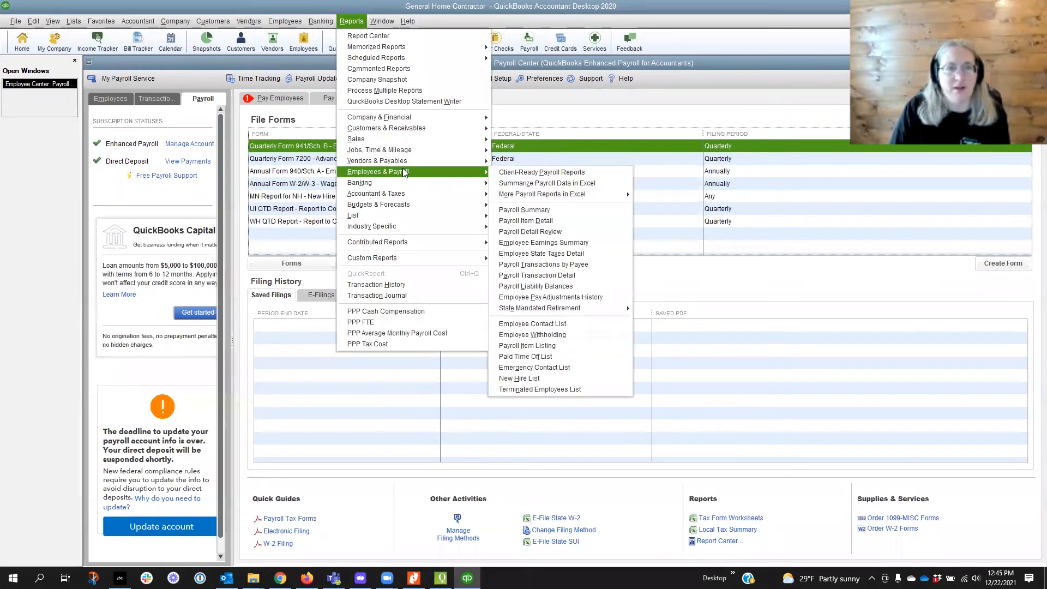
# Run the Payroll Summary for Last Calendar Year with a single Total column
pyautogui.click(532, 210)
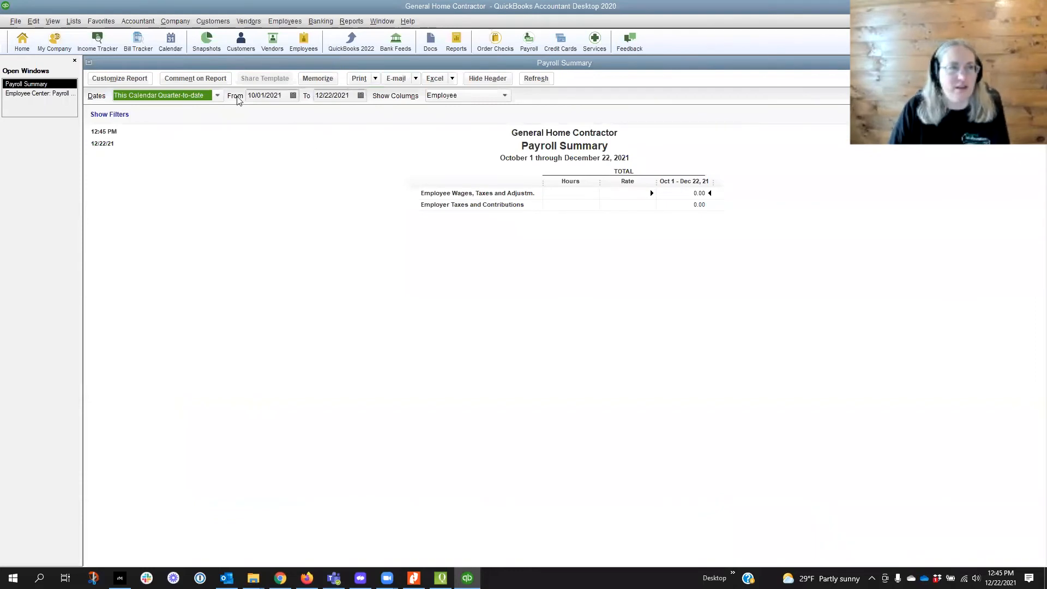
pyautogui.click(218, 95)
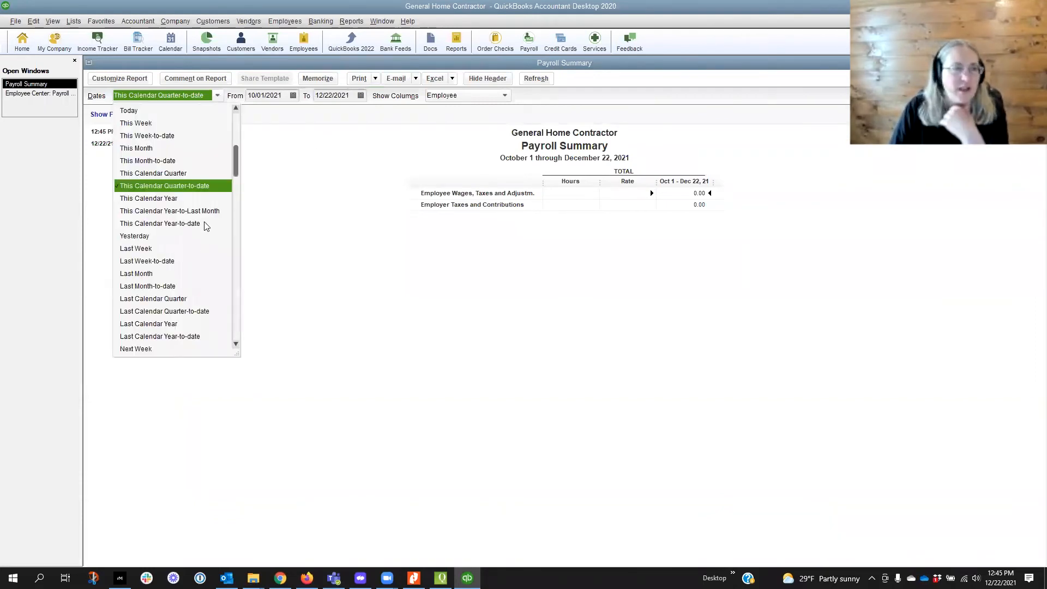
pyautogui.click(148, 324)
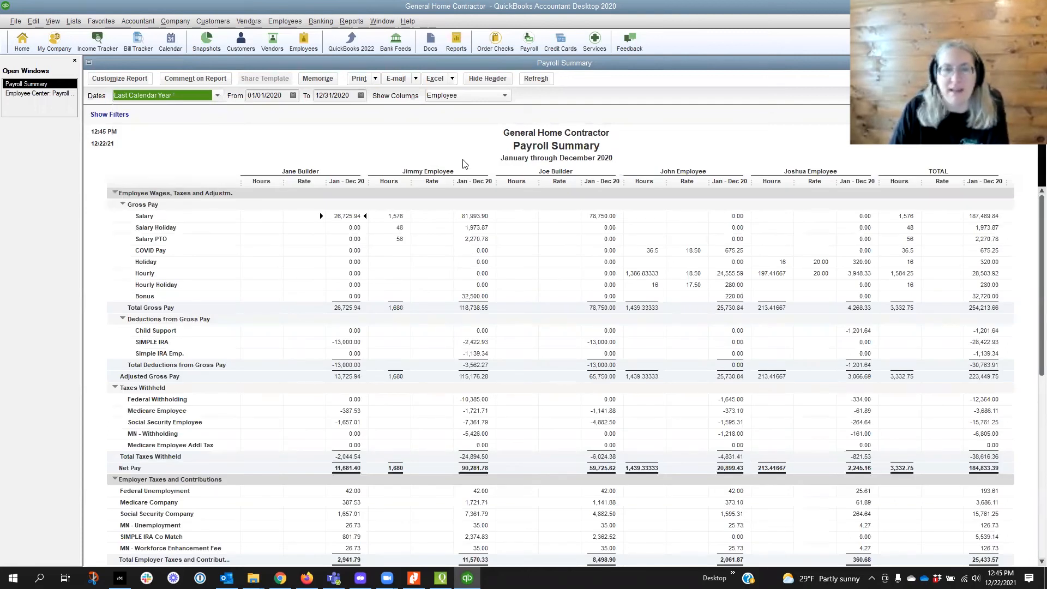
pyautogui.click(478, 96)
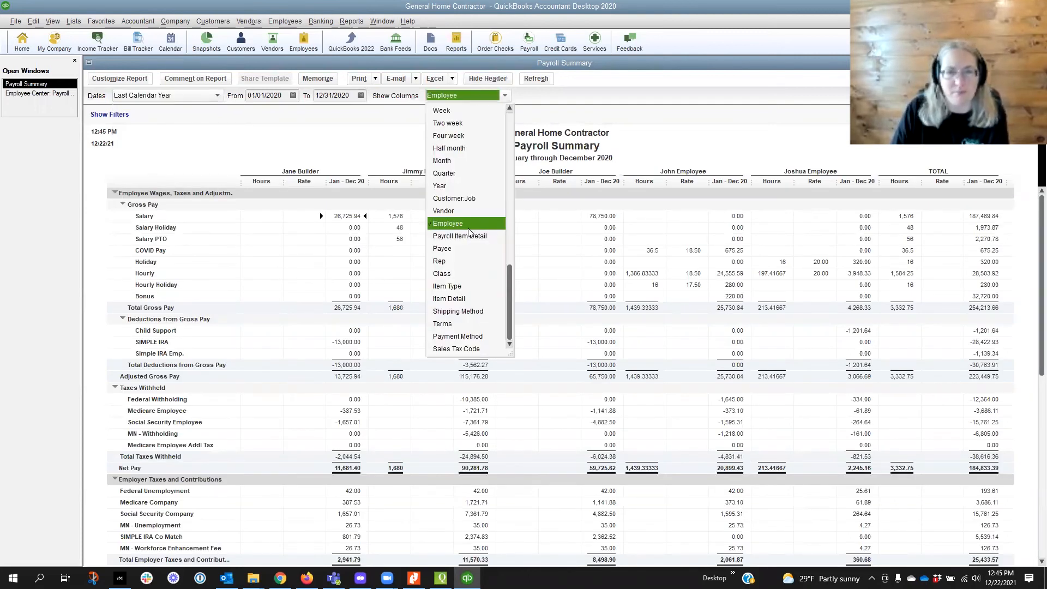
pyautogui.scroll(1, 474, 196)
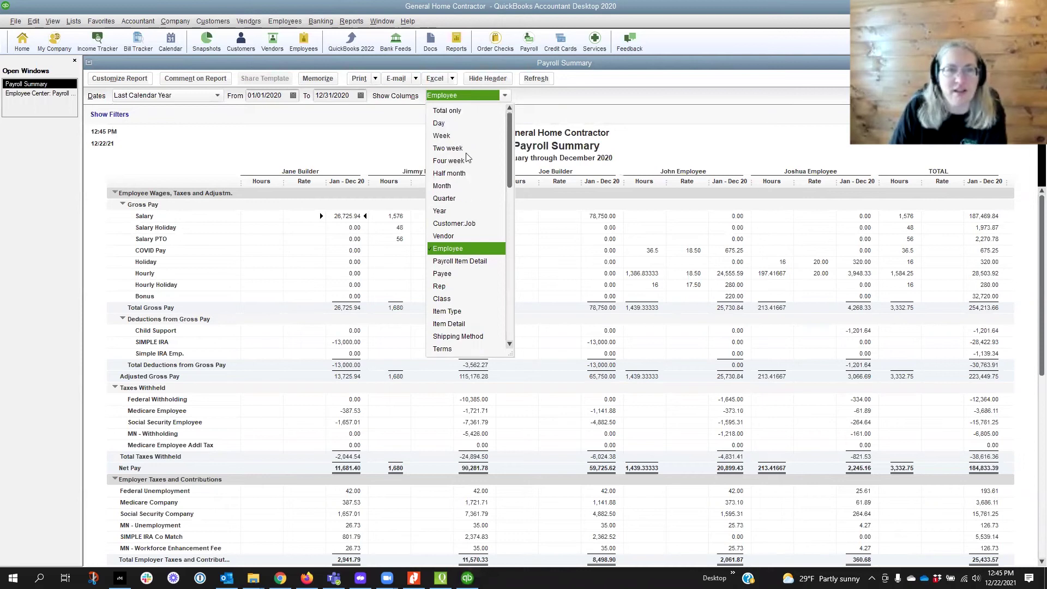
pyautogui.click(448, 112)
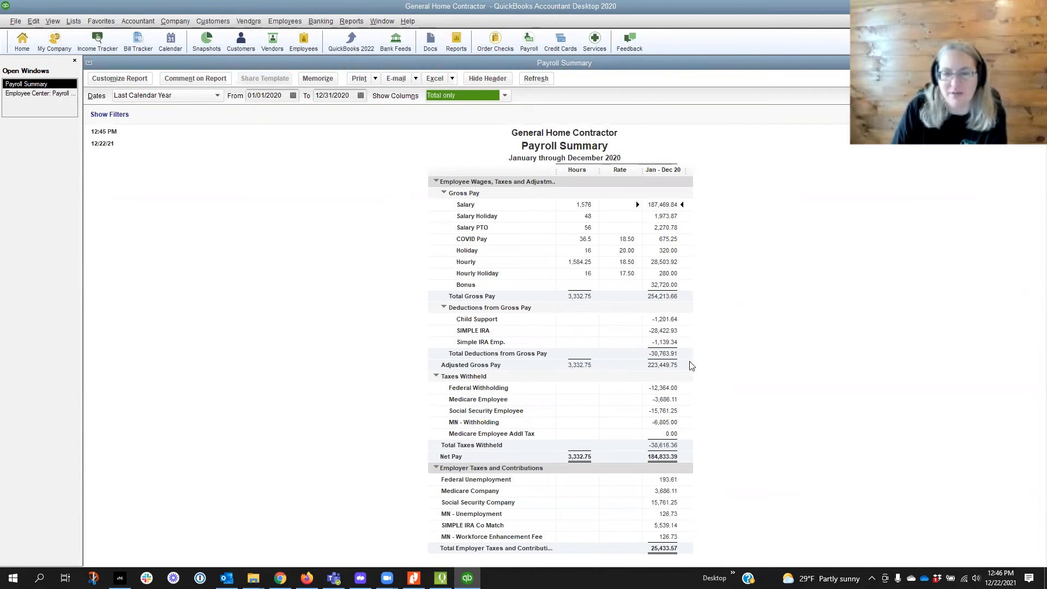
pyautogui.click(664, 365)
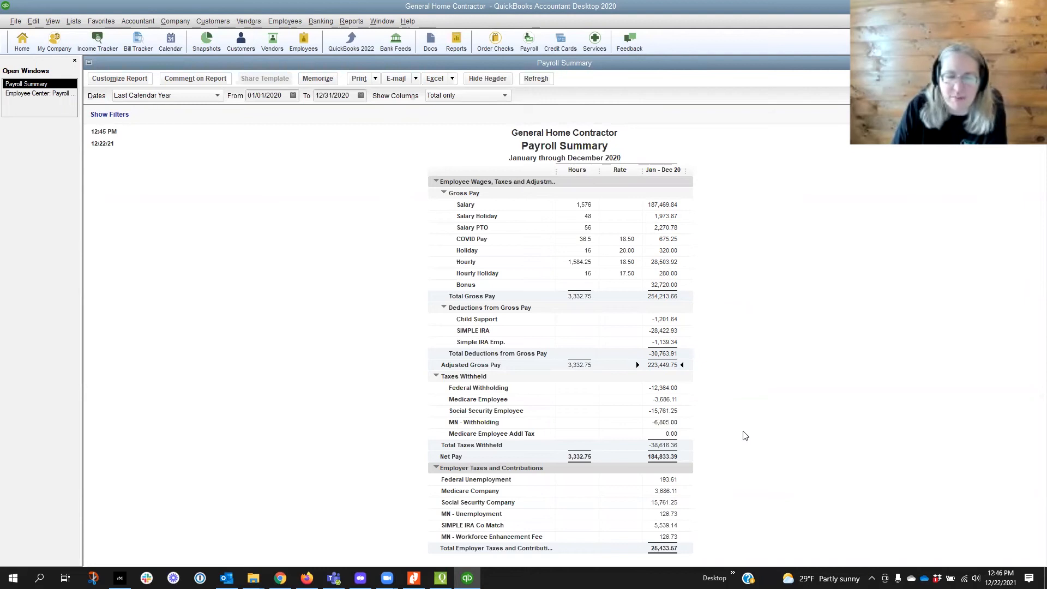
pyautogui.click(667, 480)
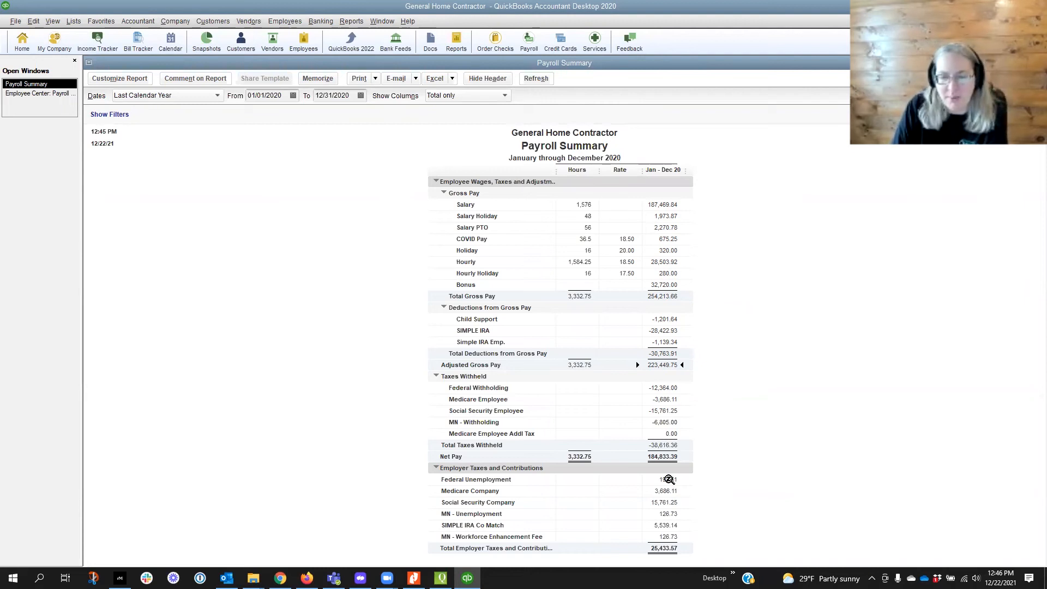